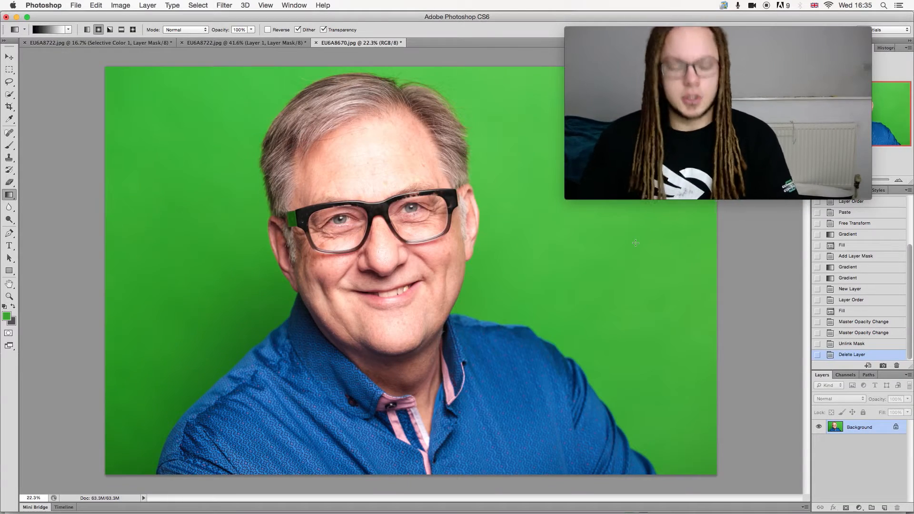
Duplicate the background layer and select the entire green backdrop with Color Range, adding further samples of the darker green areas
key(super+j)
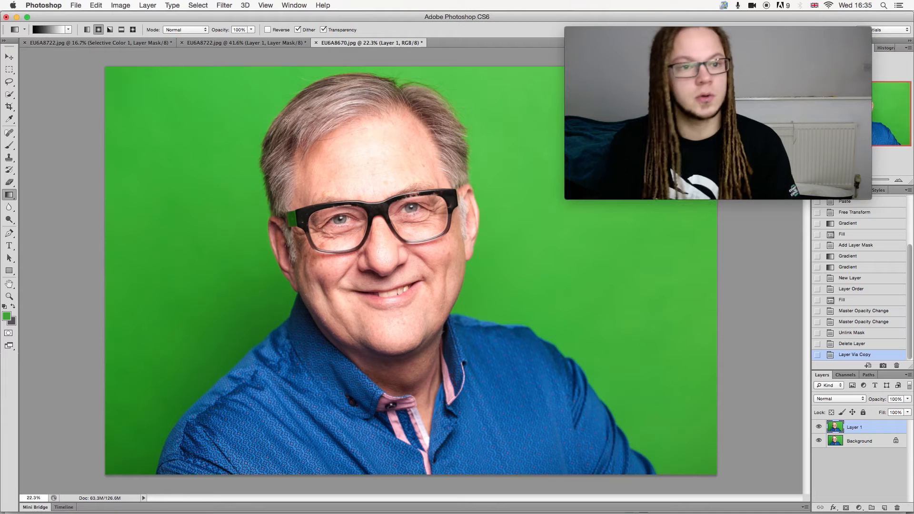
click(198, 6)
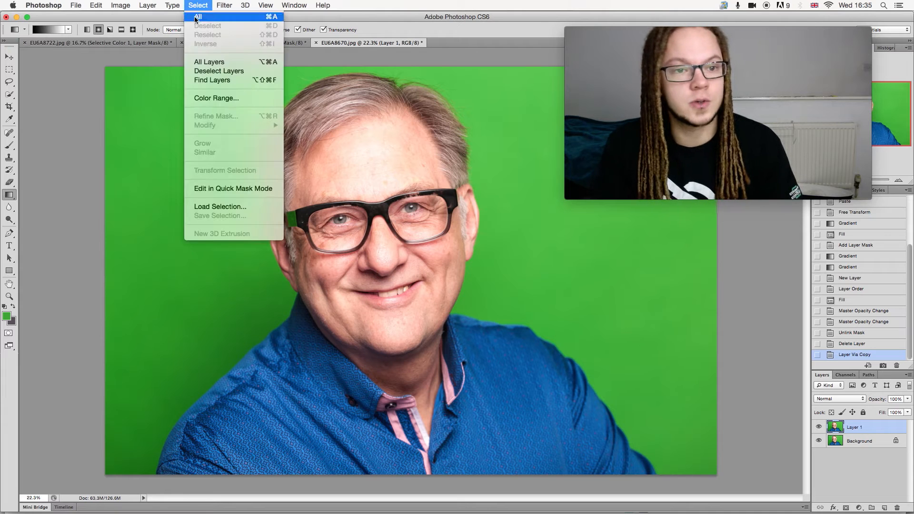
click(217, 100)
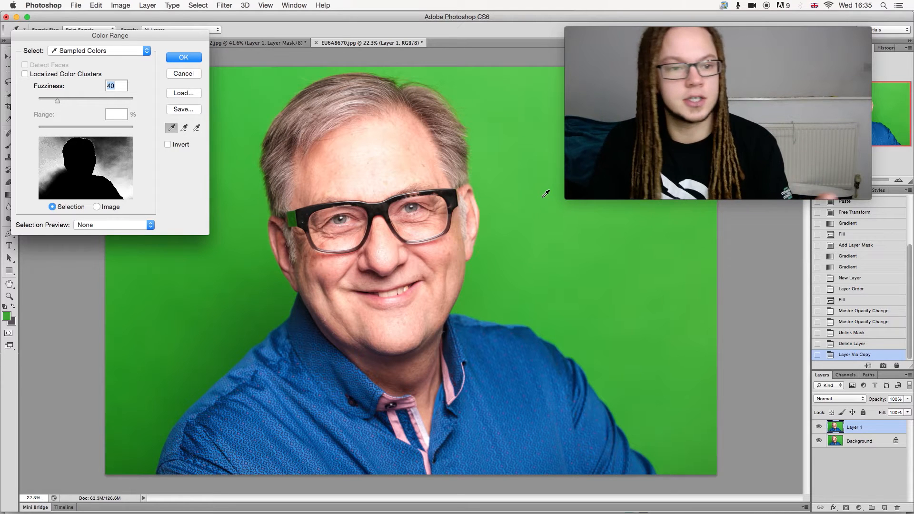
click(543, 131)
click(183, 128)
mouse_move(198, 266)
mouse_down()
mouse_move(206, 310)
mouse_move(187, 351)
mouse_move(210, 367)
mouse_up()
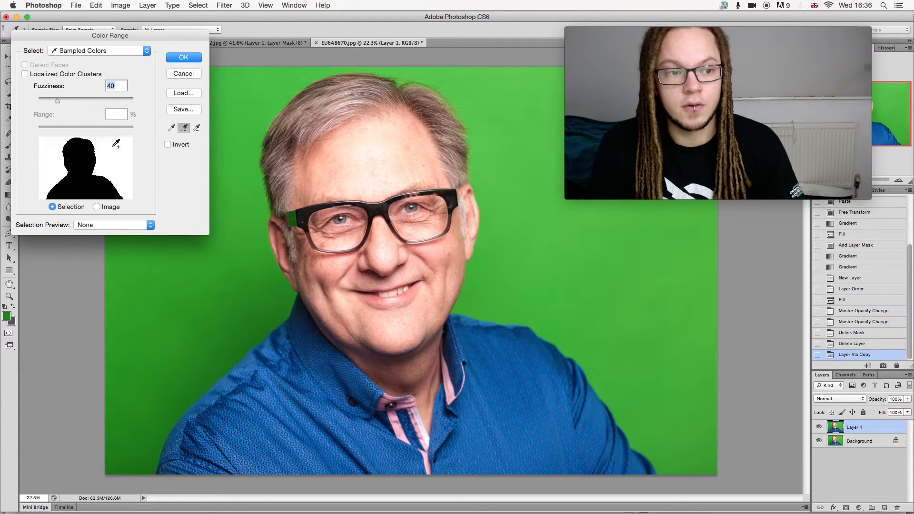
click(190, 58)
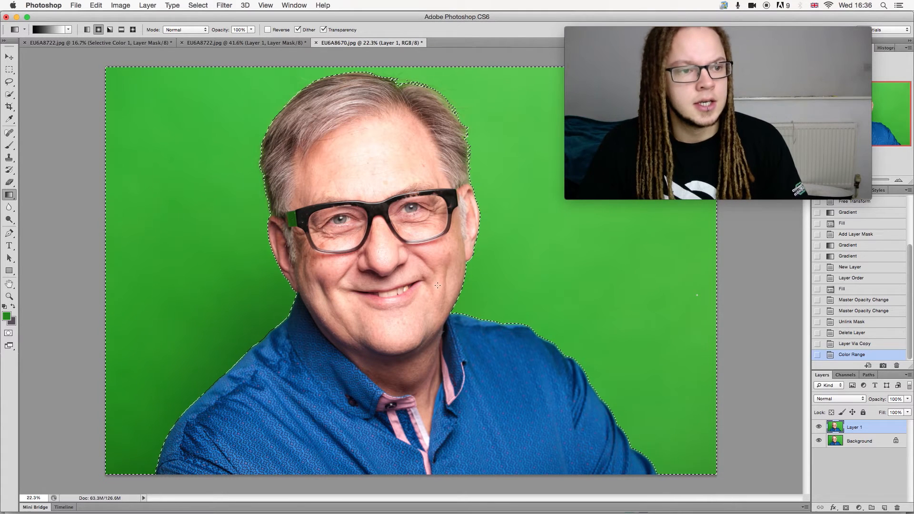
Invert the colour selection so that the man is selected instead of the green backdrop
click(9, 81)
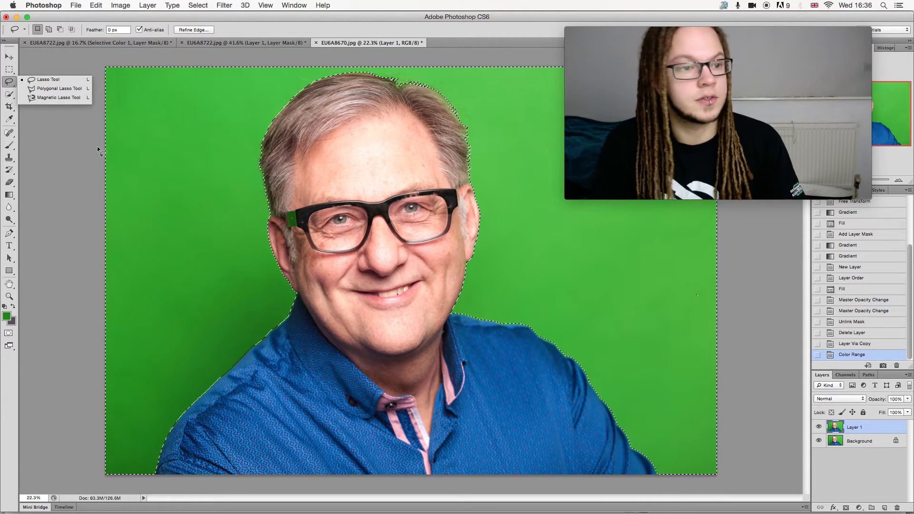
click(12, 80)
click(9, 69)
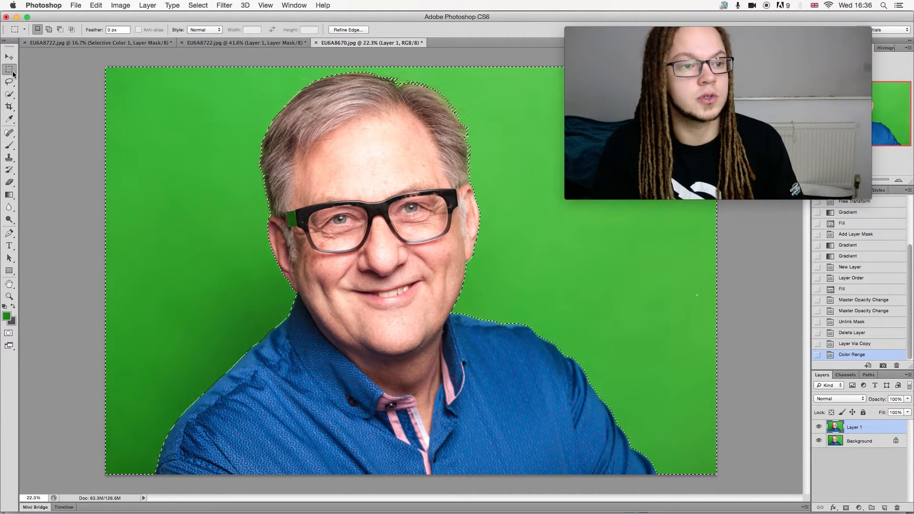
right_click(197, 221)
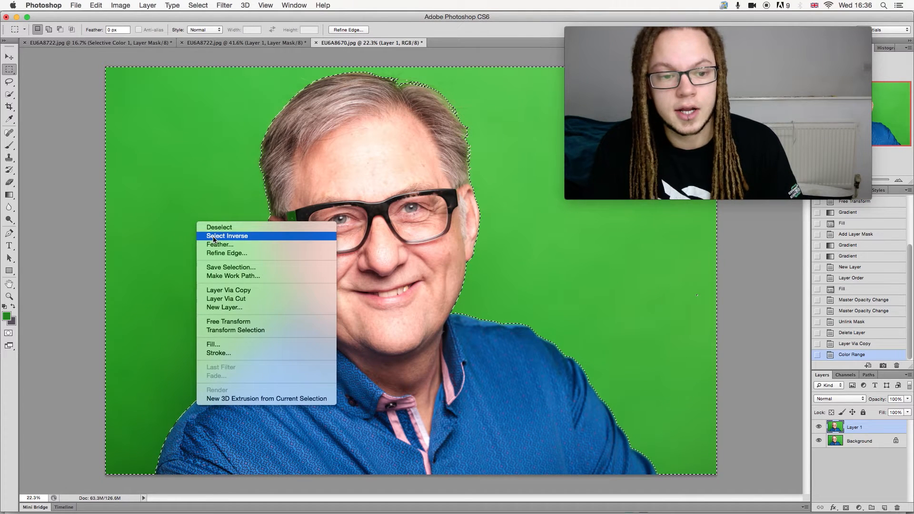
click(216, 236)
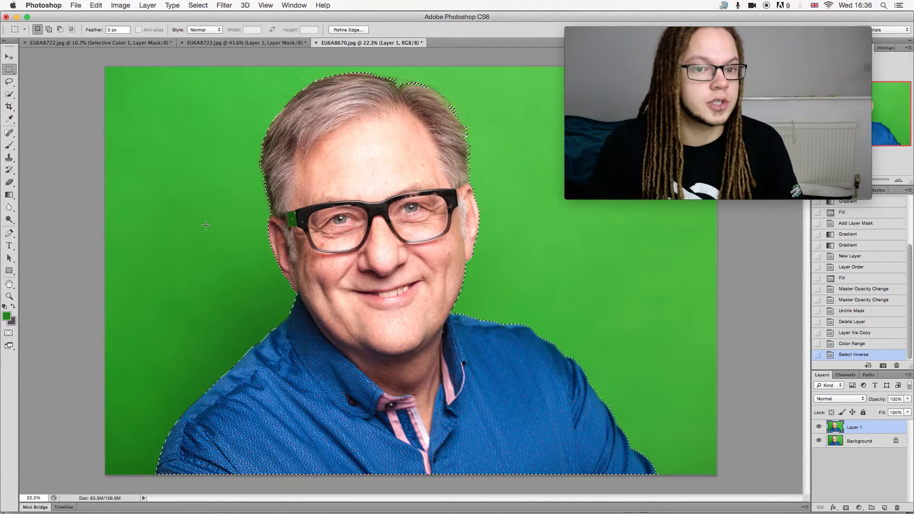
Open Refine Edge for the selection of the man and preview it with the On Black view
click(353, 33)
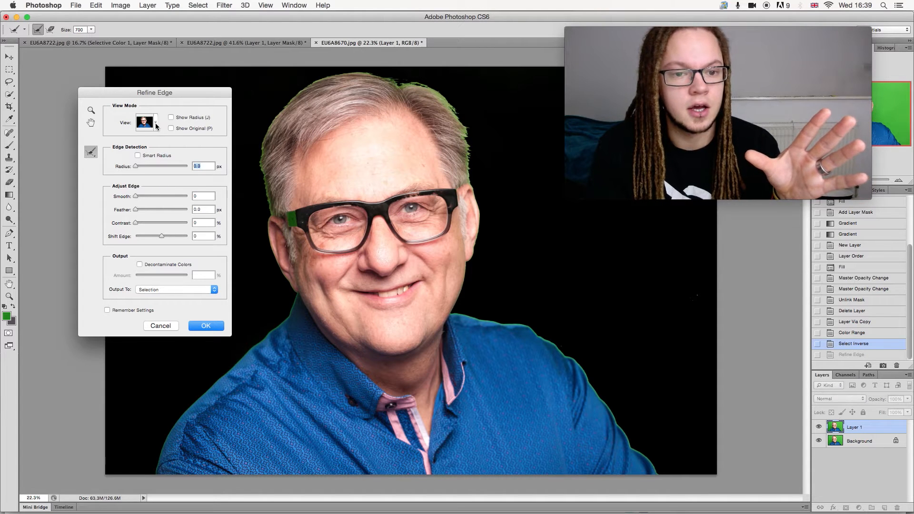
click(155, 125)
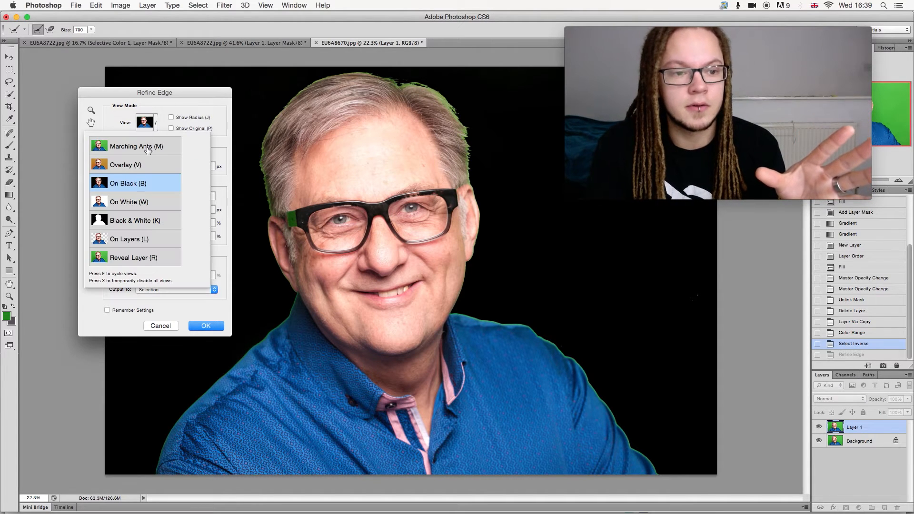
click(128, 183)
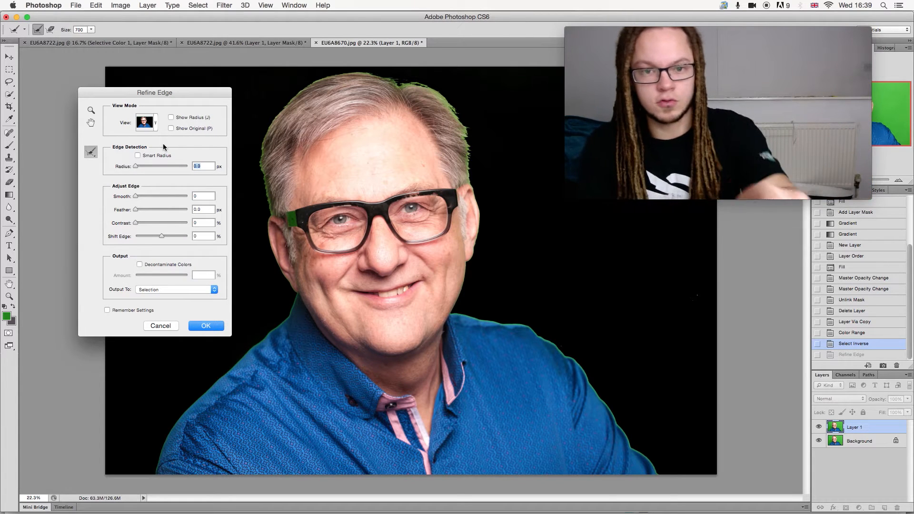
Enable Smart Radius with a radius of about 5.2 px, feather the edge 2.4 px and shift it -24%
click(137, 155)
drag(136, 166, 149, 166)
drag(135, 210, 142, 209)
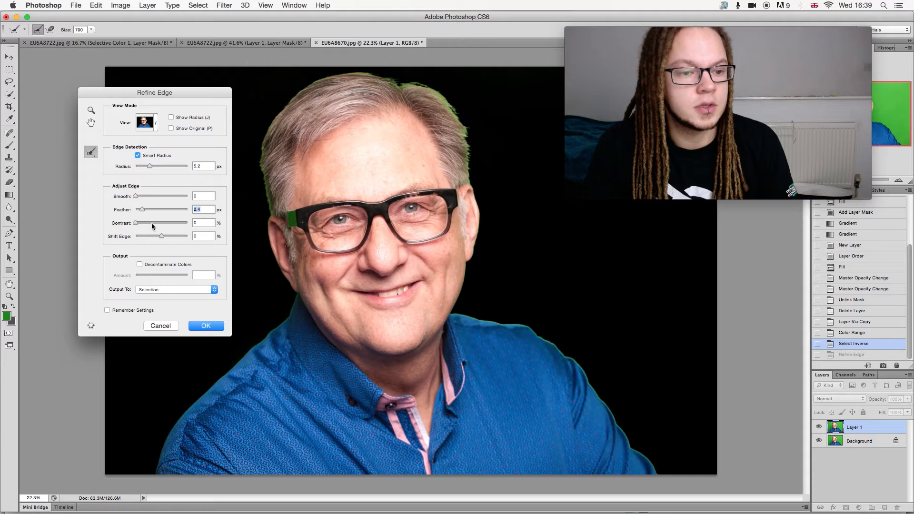
drag(163, 239, 158, 239)
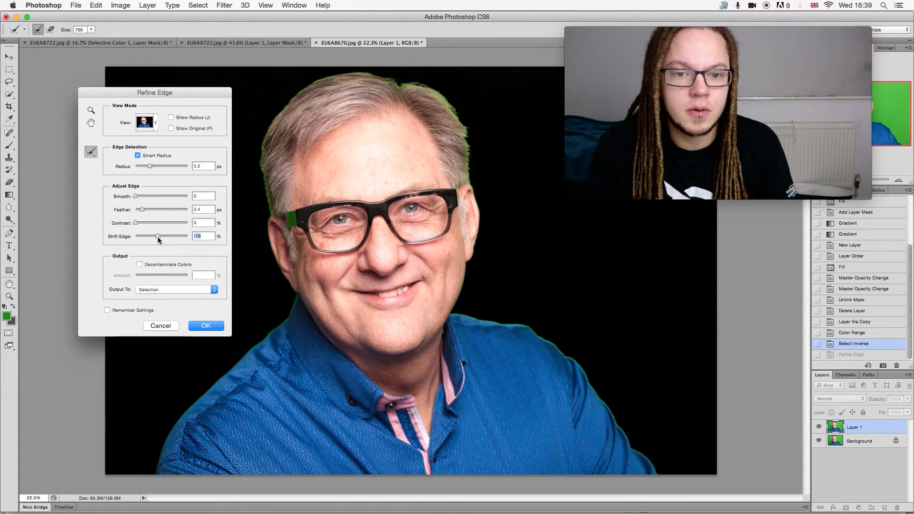
drag(158, 239, 155, 240)
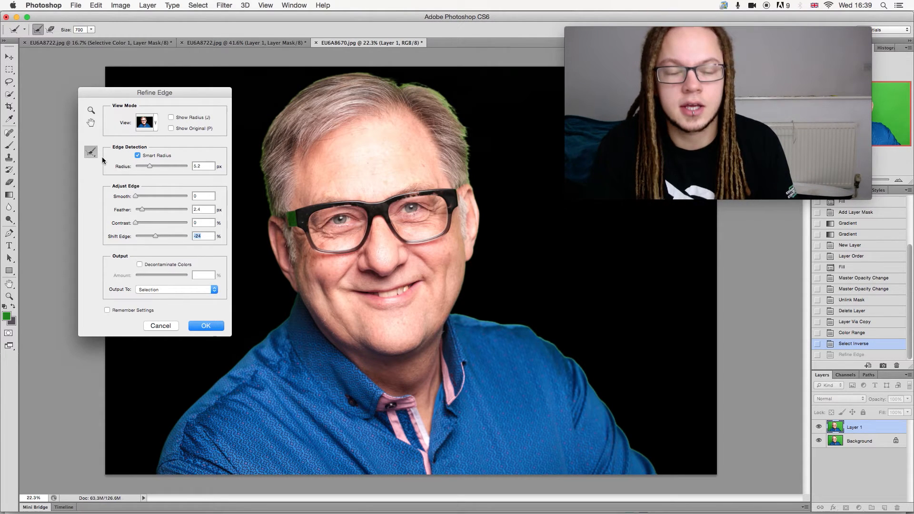
Brush over the hair edges on both sides of the head to refine them, keeping the edge detection radius at 5.2 px
mouse_move(474, 93)
mouse_down()
mouse_move(465, 118)
mouse_move(479, 169)
mouse_move(456, 104)
mouse_move(434, 79)
mouse_move(412, 82)
mouse_up()
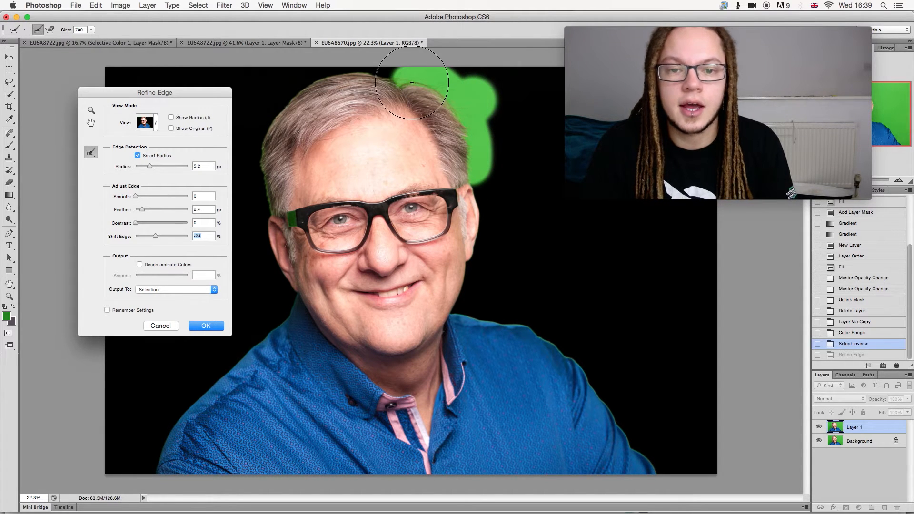
drag(149, 167, 149, 167)
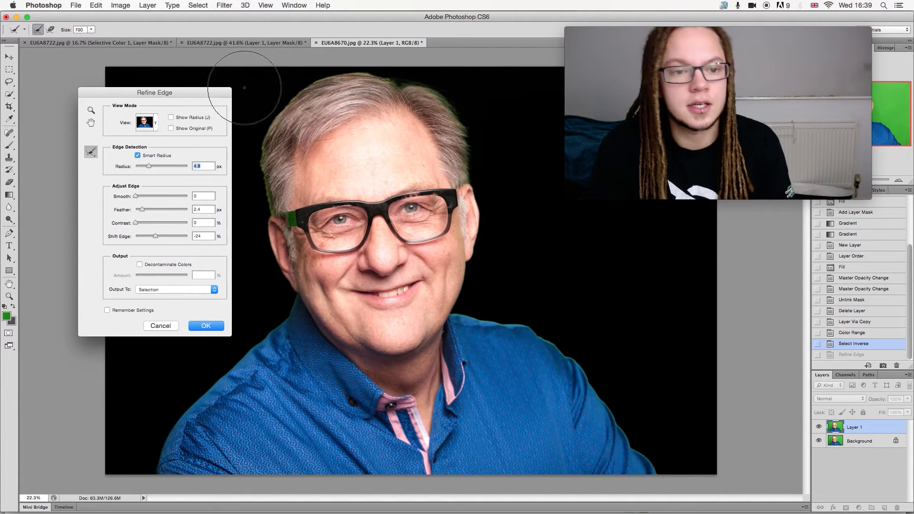
drag(247, 158, 260, 209)
drag(148, 167, 150, 167)
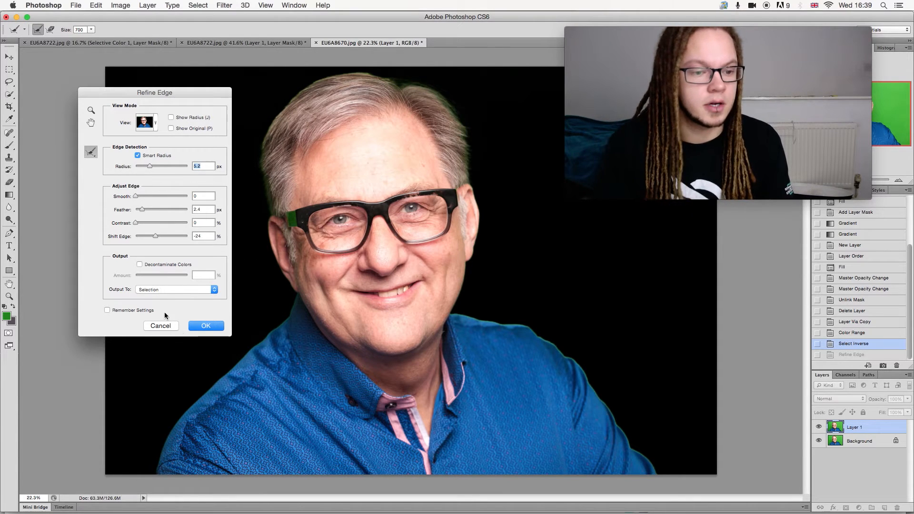
Output the refined selection to a New Layer with Layer Mask and hide the Background layer
click(173, 290)
click(188, 311)
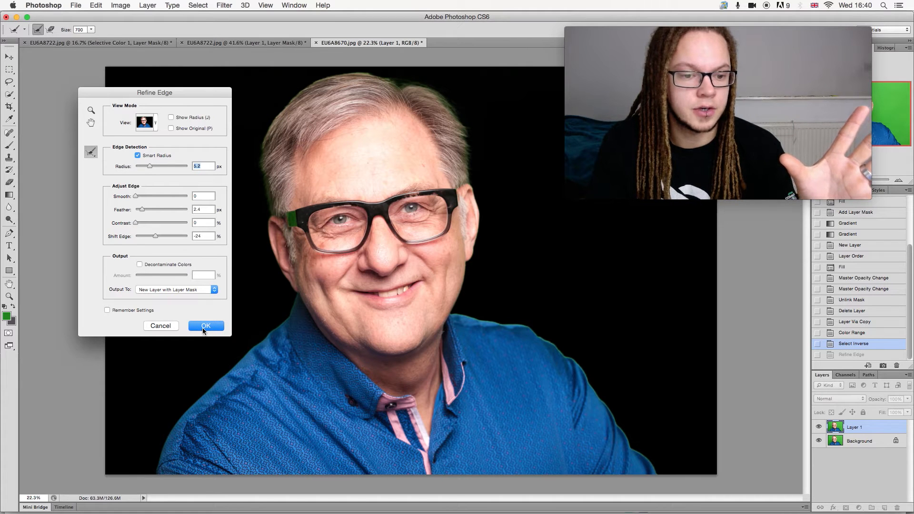
click(202, 327)
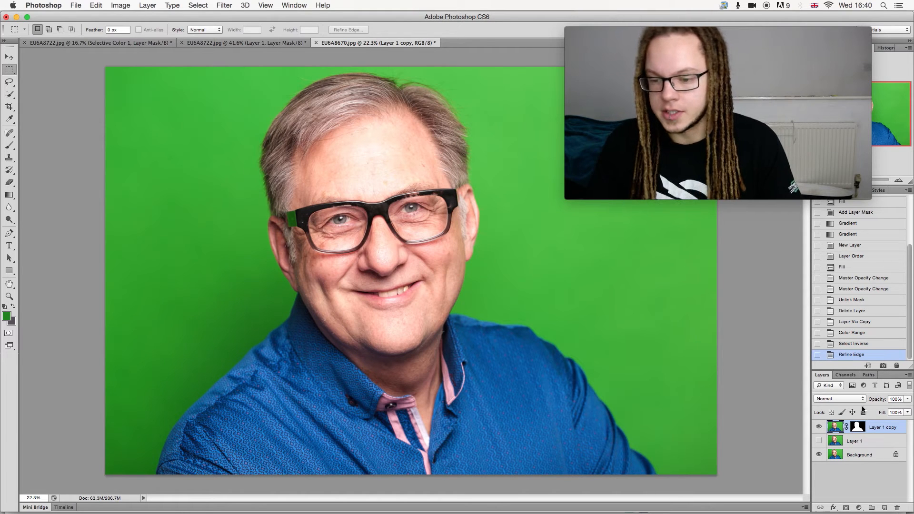
click(818, 455)
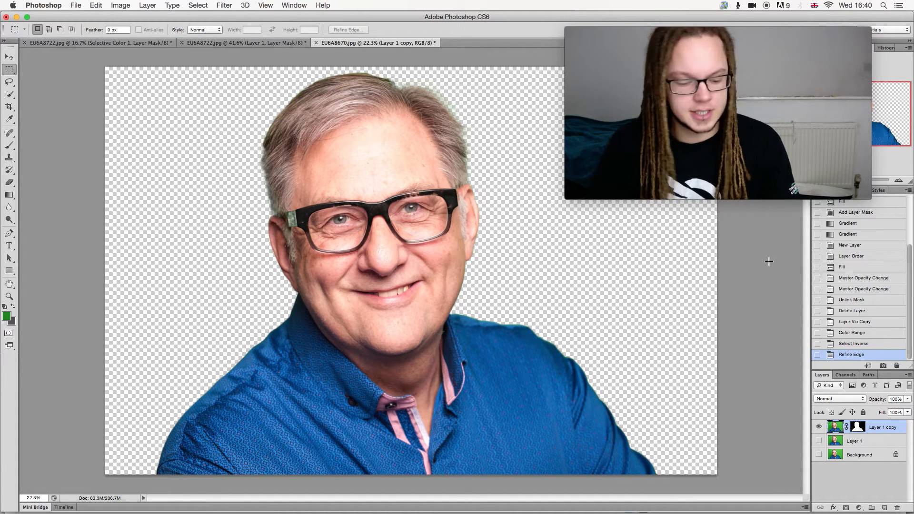
Paint white on the cutout's layer mask over the semi-transparent green arm of the glasses to restore it
key(super+space)
key(super+space)
mouse_move(291, 196)
mouse_down()
mouse_move(317, 193)
mouse_move(304, 190)
mouse_up()
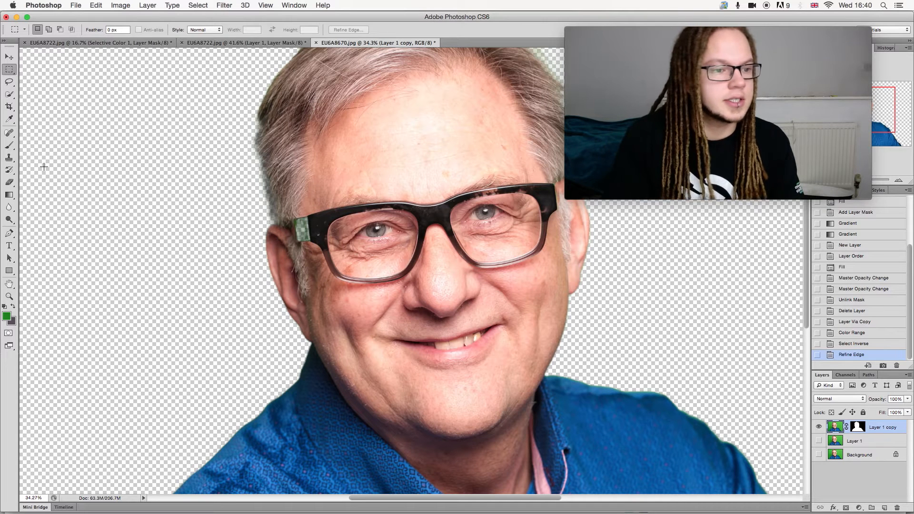
click(9, 145)
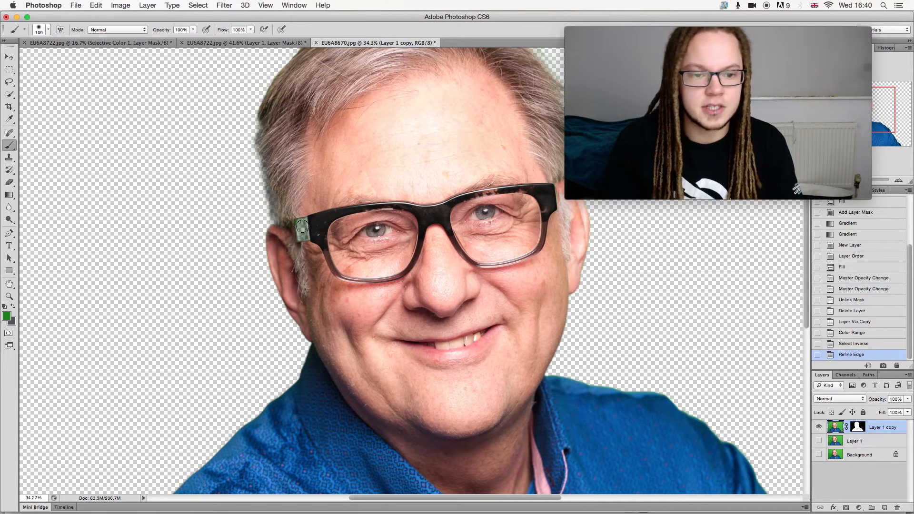
drag(301, 226, 304, 238)
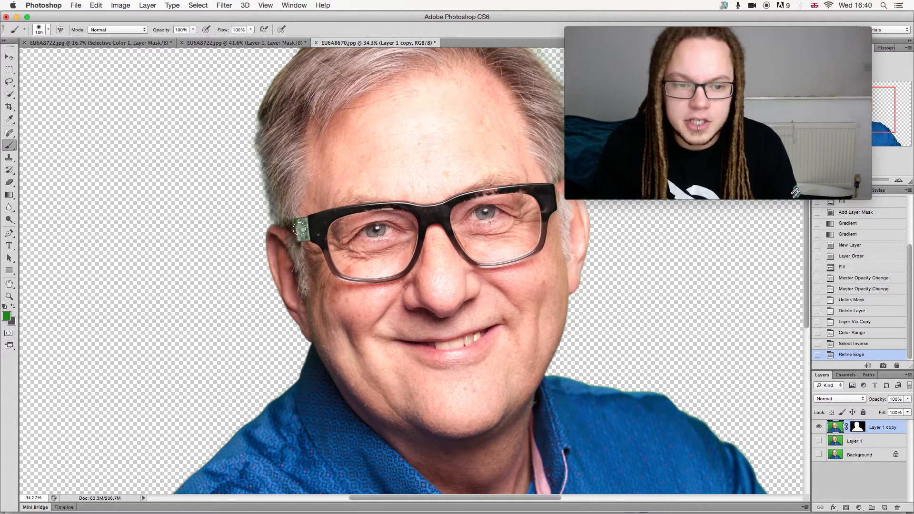
click(857, 427)
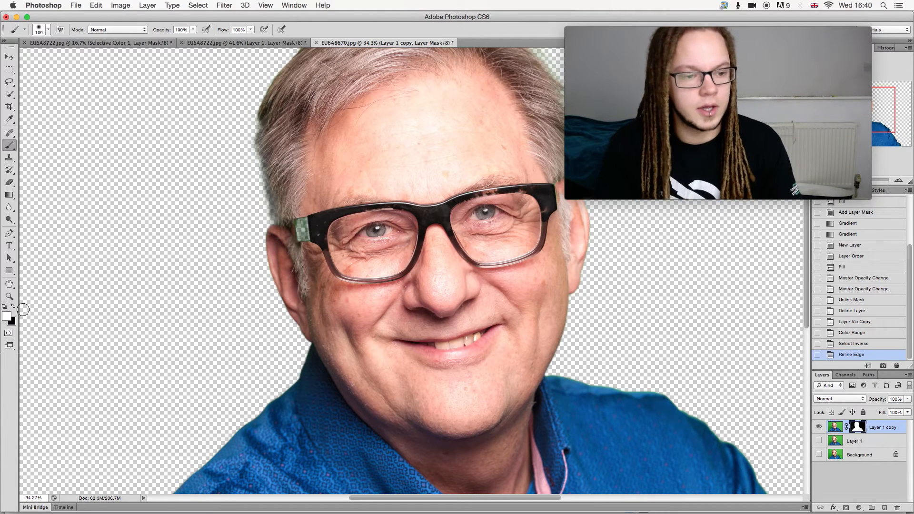
mouse_move(299, 231)
mouse_down()
mouse_move(301, 210)
mouse_move(300, 252)
mouse_move(312, 226)
mouse_move(309, 255)
mouse_move(298, 221)
mouse_move(300, 162)
mouse_move(281, 192)
mouse_move(278, 159)
mouse_move(280, 223)
mouse_move(263, 150)
mouse_move(270, 130)
mouse_move(281, 224)
mouse_up()
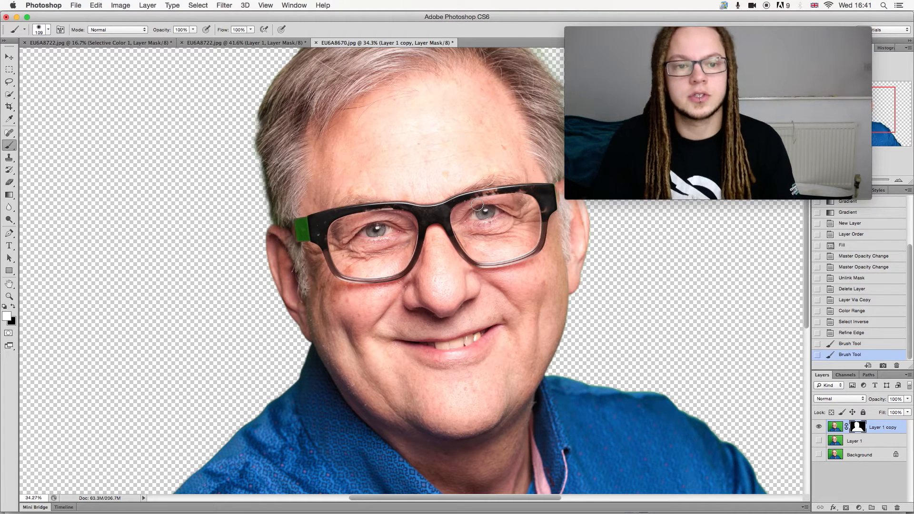
Continue painting white on the layer mask across the glasses, forehead and hair to make the face fully opaque
drag(481, 191, 420, 260)
drag(494, 202, 482, 153)
drag(476, 142, 370, 97)
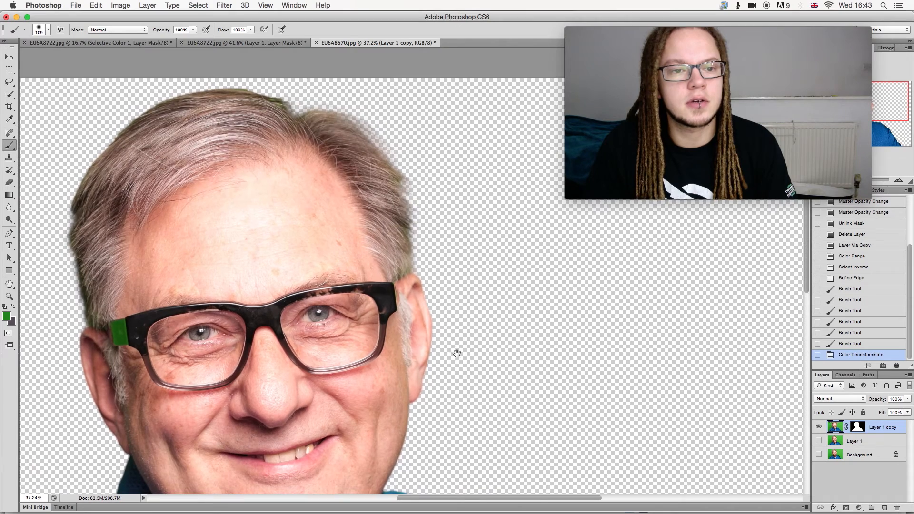
Add a Hue/Saturation adjustment layer above the cutout and try a Master hue shift of -7
scroll(457, 353, down, 10)
scroll(457, 289, right, 3)
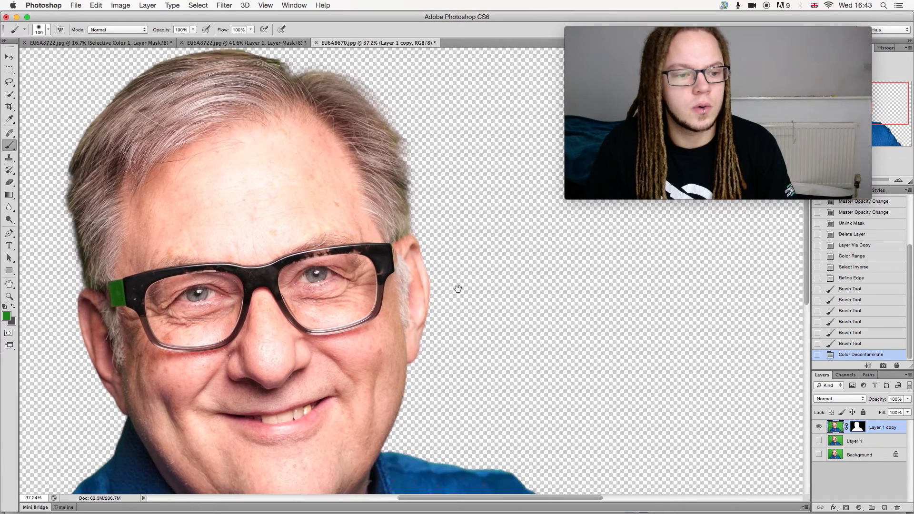
scroll(444, 272, down, 3)
scroll(443, 231, left, 5)
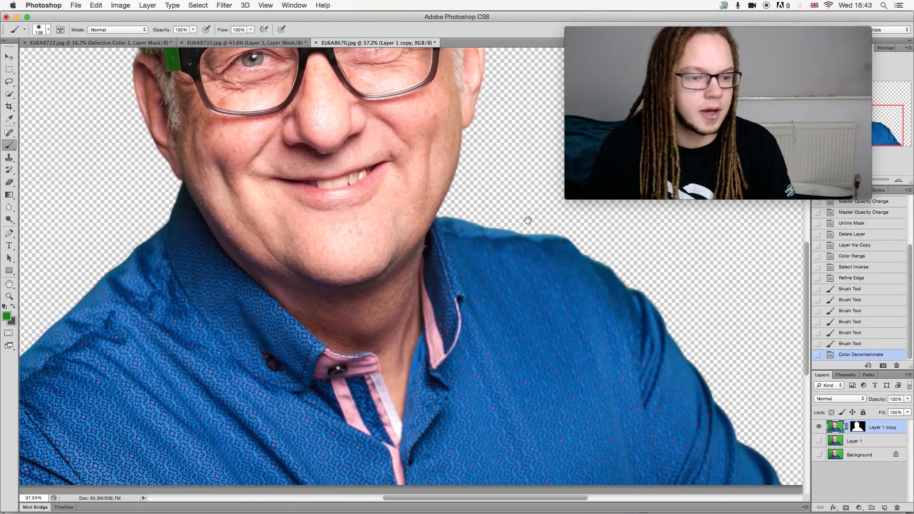
scroll(527, 220, up, 2)
scroll(527, 220, right, 3)
click(859, 508)
click(863, 399)
drag(599, 59, 477, 139)
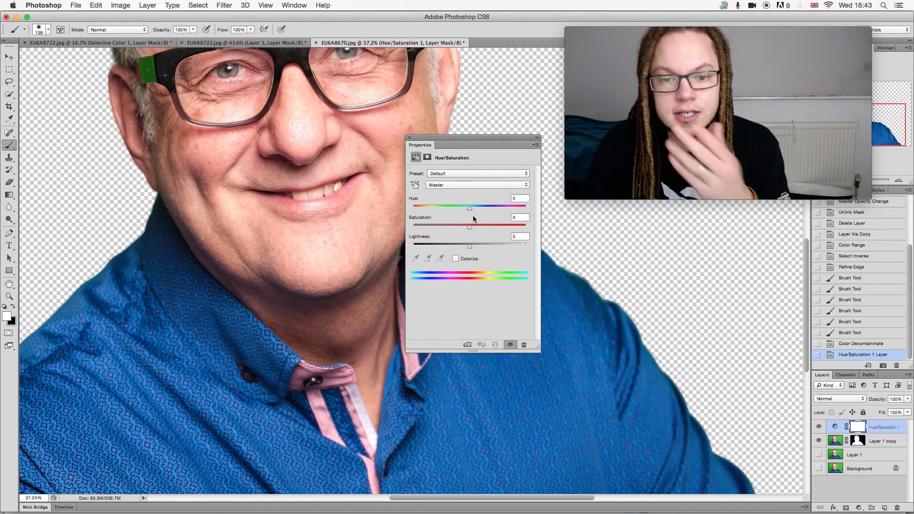
drag(470, 209, 465, 211)
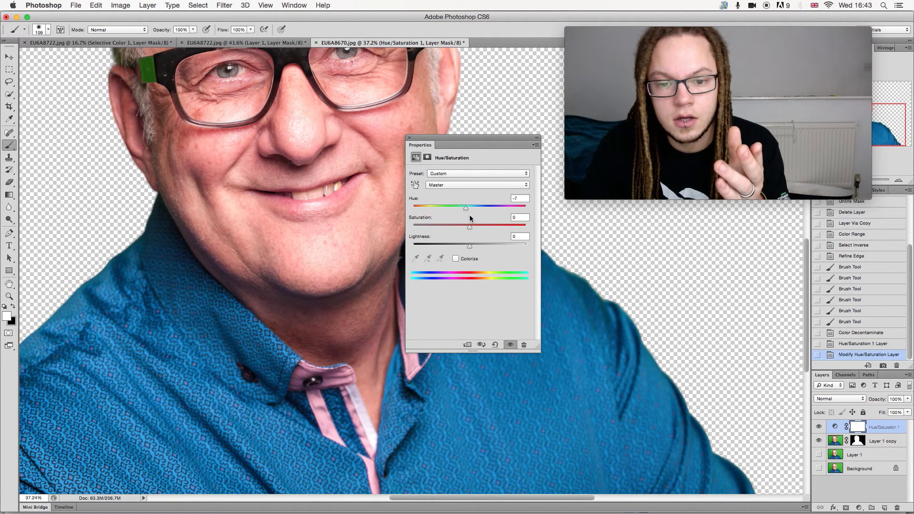
Set the Yellows saturation to -7 in the Hue/Saturation adjustment, close its properties and check the shirt edges
click(471, 185)
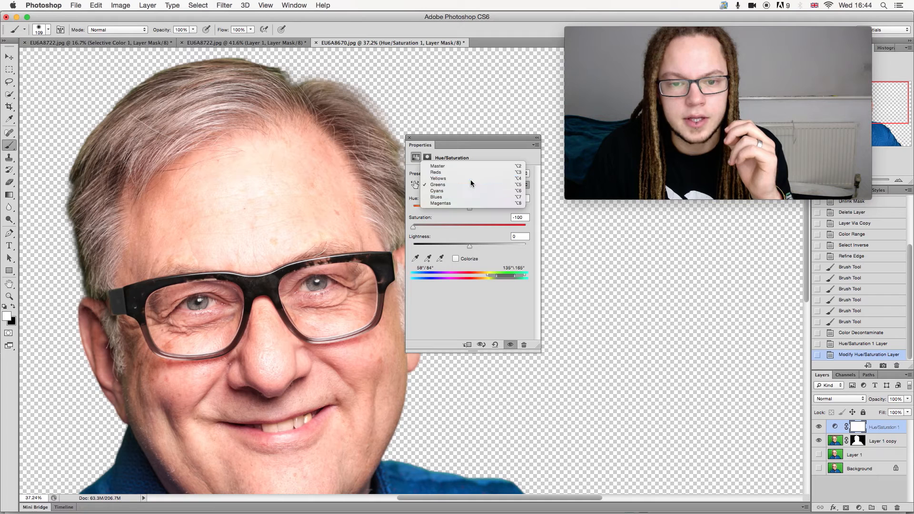
click(471, 178)
mouse_move(470, 227)
mouse_down()
mouse_move(430, 235)
mouse_move(538, 232)
mouse_move(465, 233)
mouse_up()
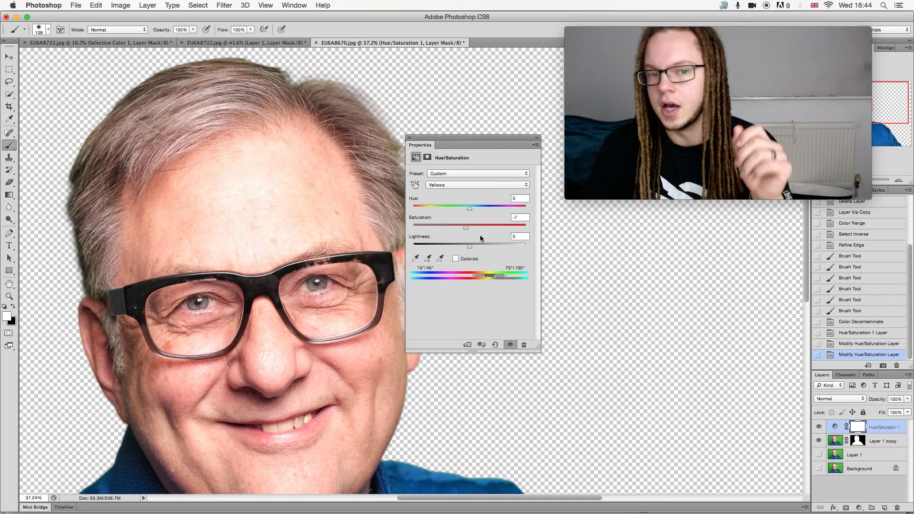
click(409, 138)
drag(512, 300, 566, 286)
scroll(566, 286, down, 10)
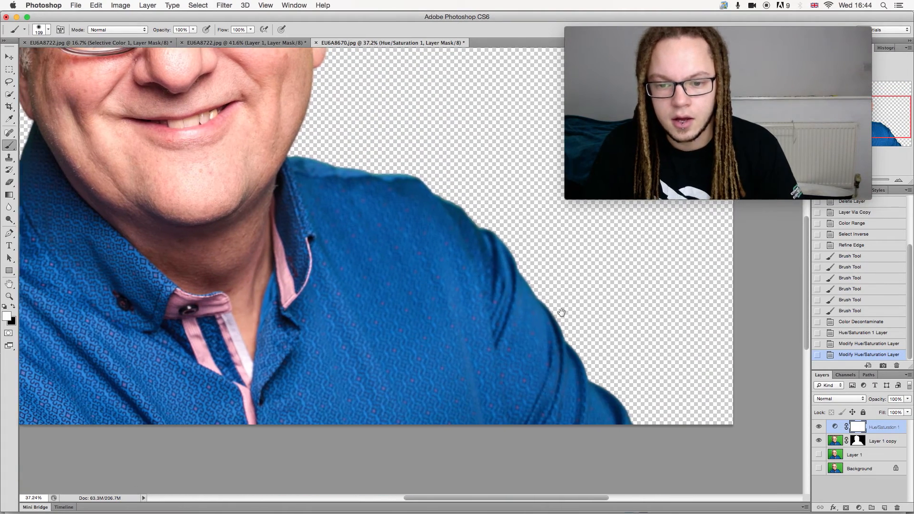
drag(561, 312, 591, 370)
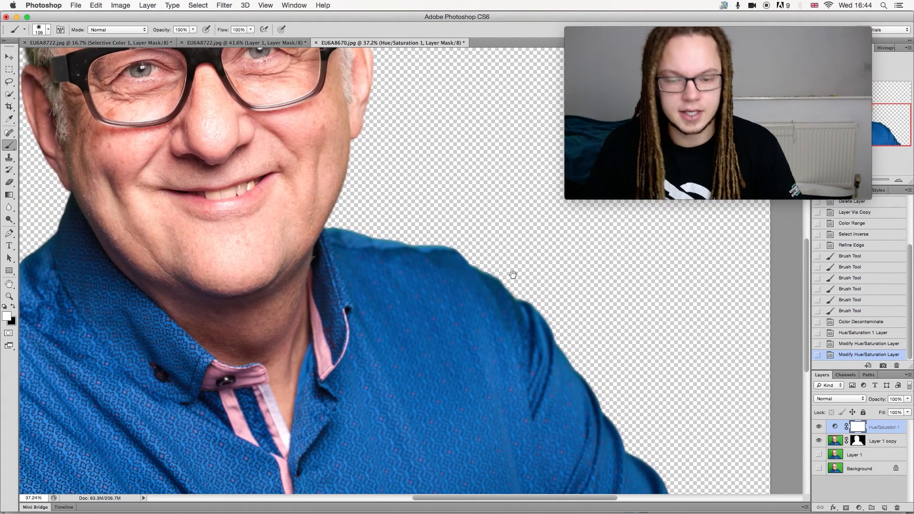
Clip the Hue/Saturation adjustment to the cutout layer below it and close its properties
mouse_move(462, 247)
mouse_down()
mouse_move(496, 244)
mouse_move(476, 257)
mouse_up()
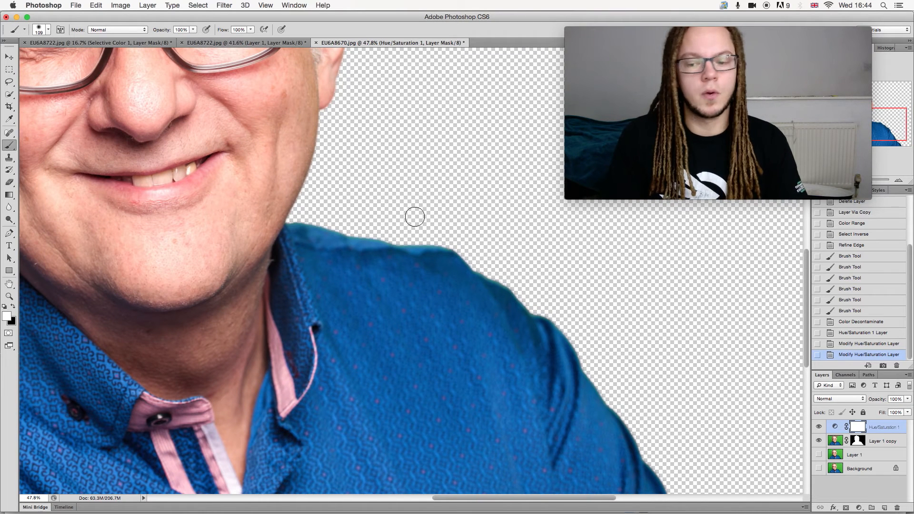
click(837, 428)
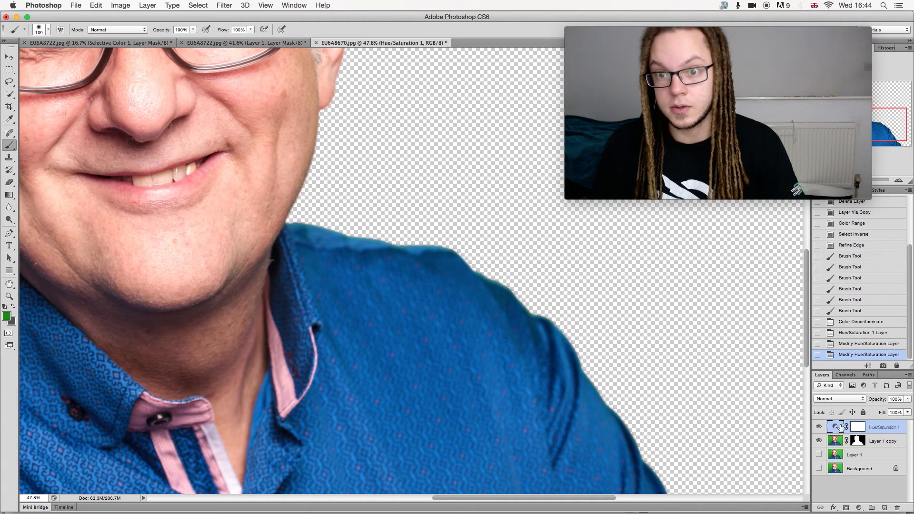
double_click(836, 429)
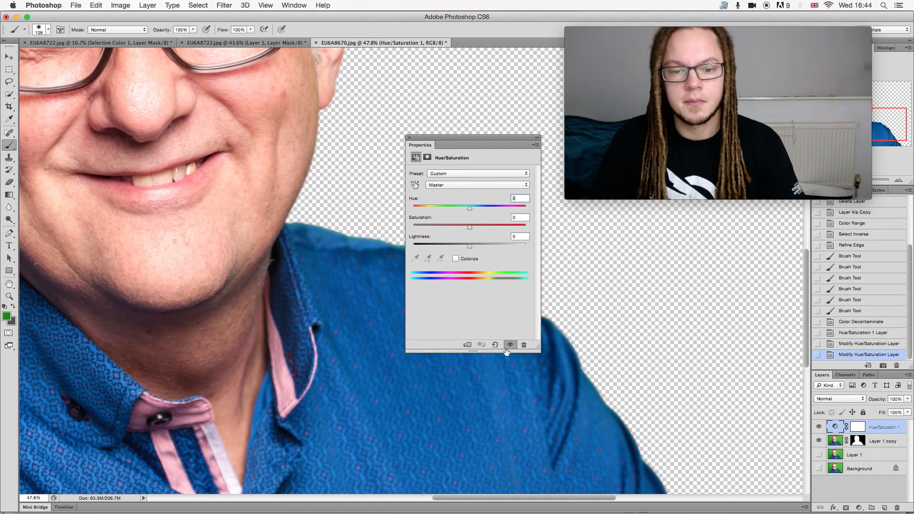
click(467, 344)
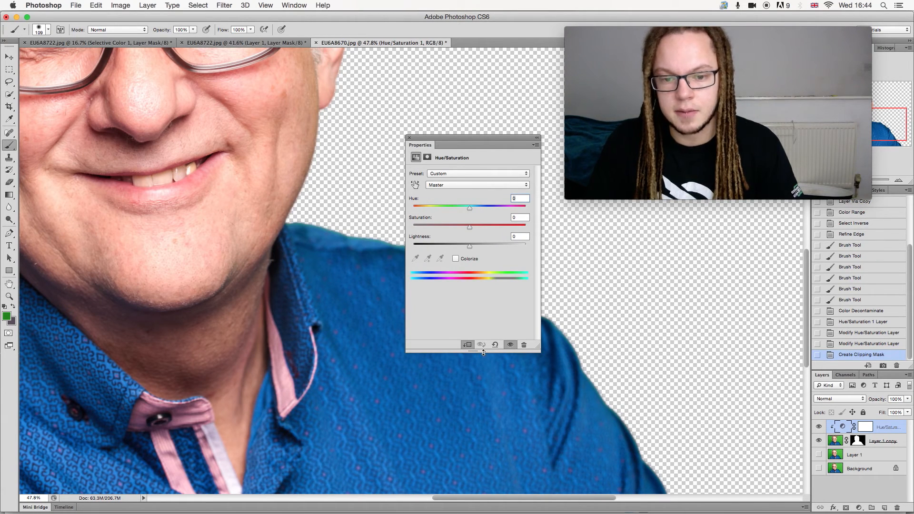
click(409, 138)
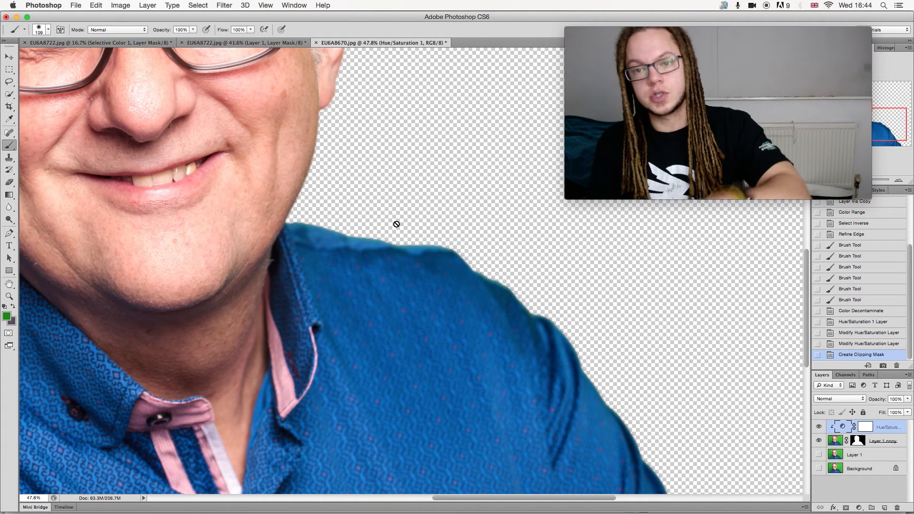
Add a new layer directly beneath the masked cutout and fill it with white as a plain background
drag(373, 196, 428, 312)
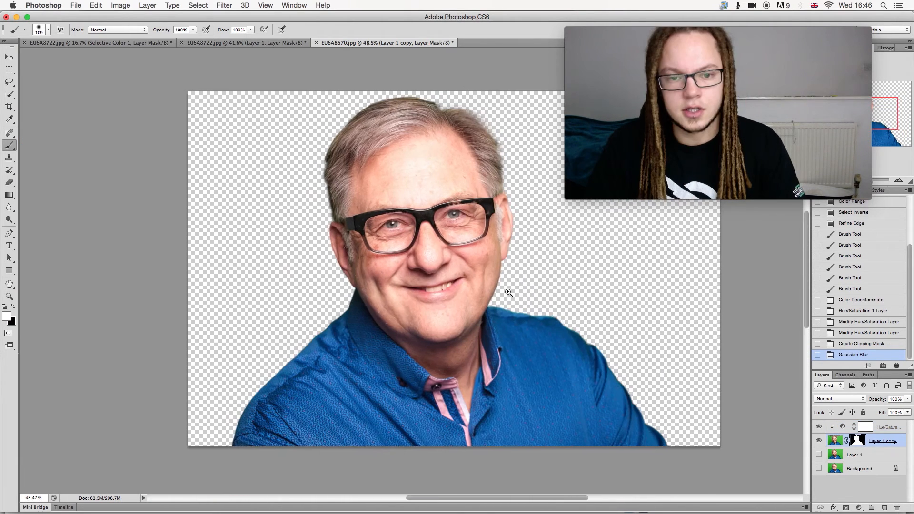
drag(509, 292, 506, 291)
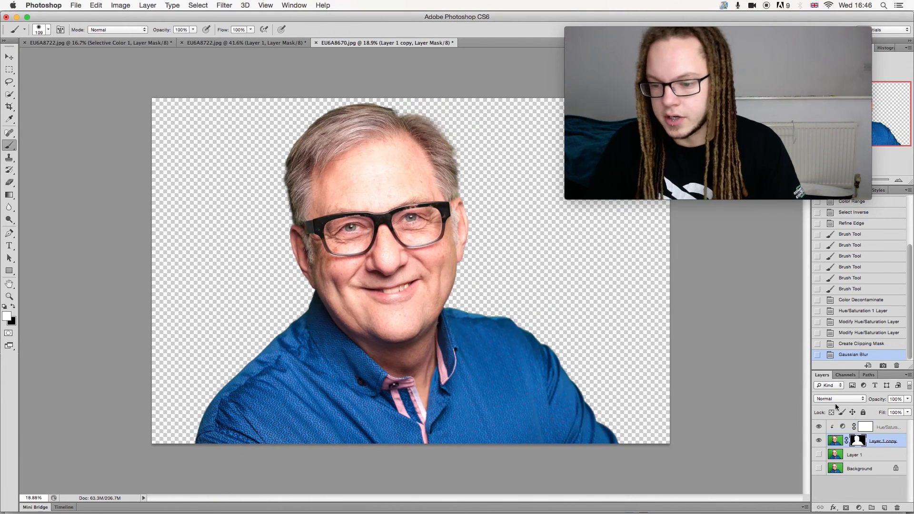
click(885, 508)
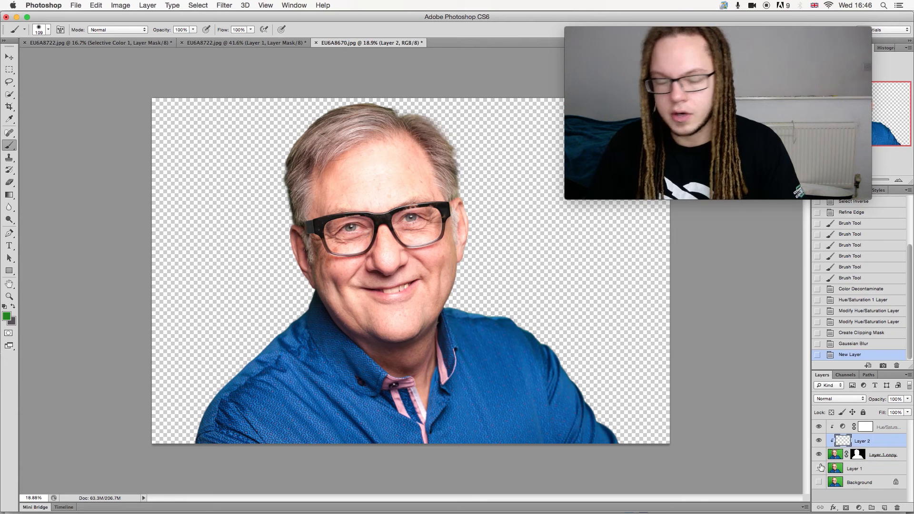
drag(851, 443, 853, 468)
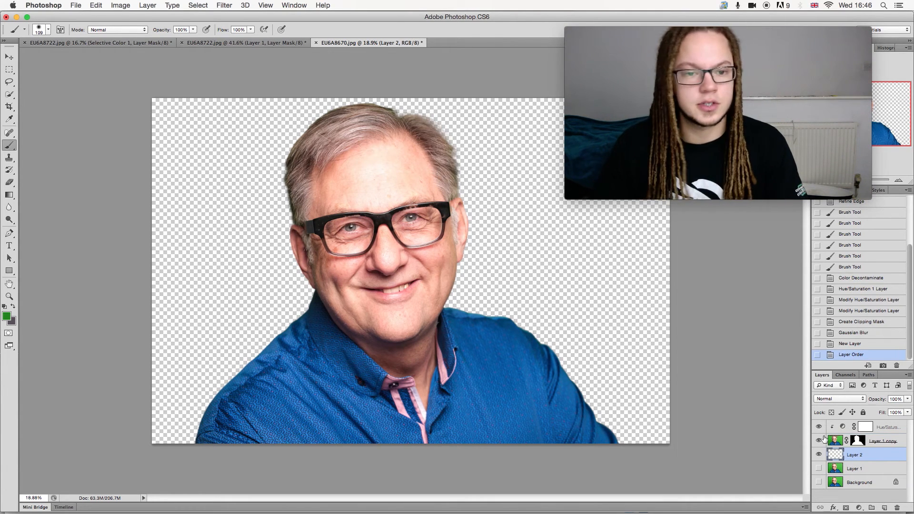
click(96, 5)
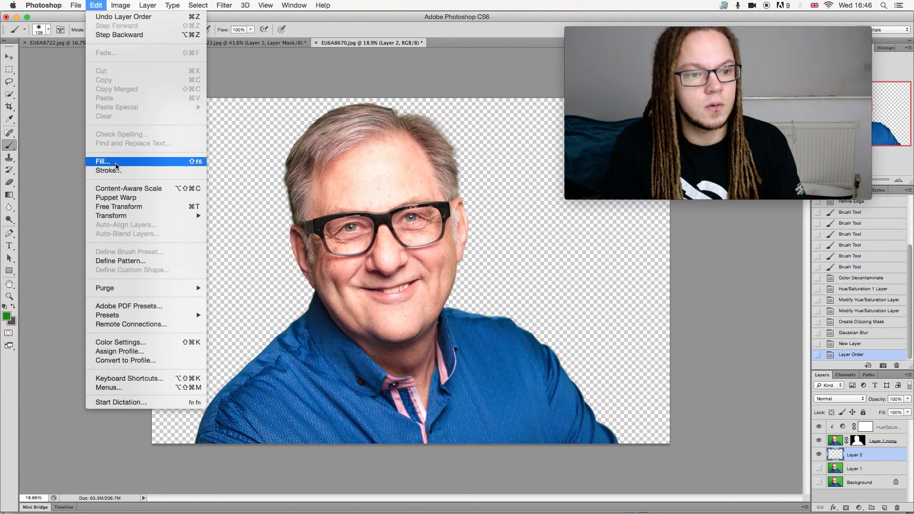
click(102, 162)
click(516, 206)
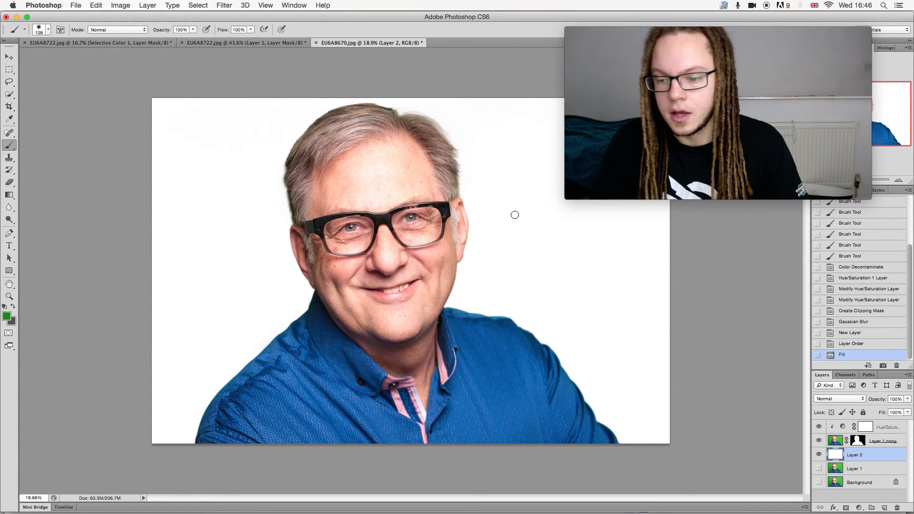
Add another layer above the white background and fill it with black at 100% opacity in Normal mode
click(884, 508)
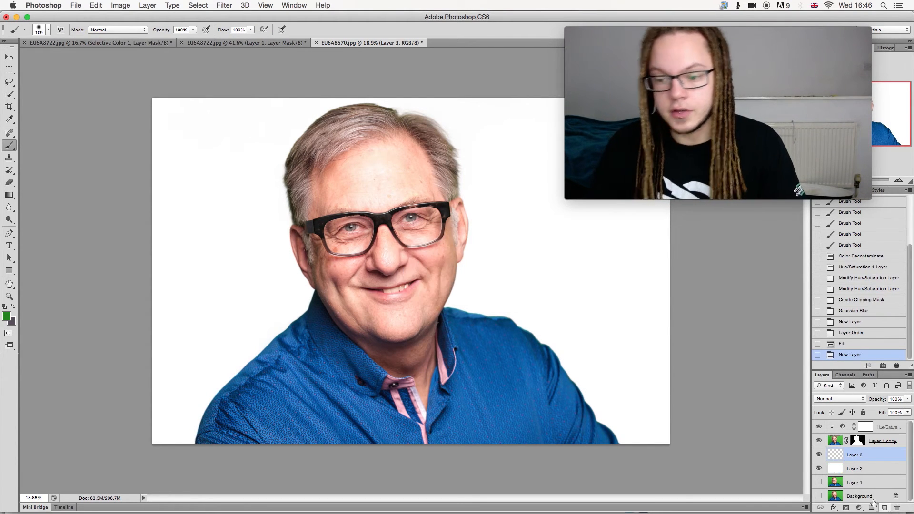
click(97, 6)
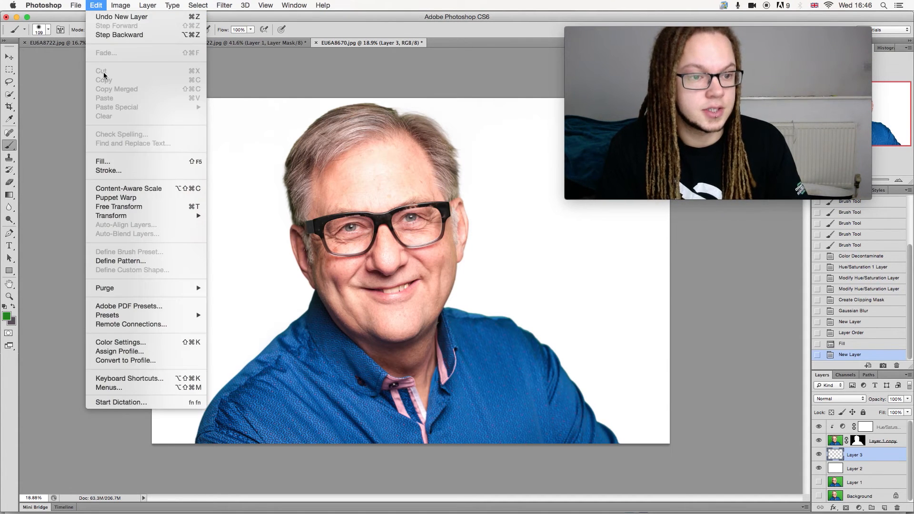
click(118, 160)
click(440, 213)
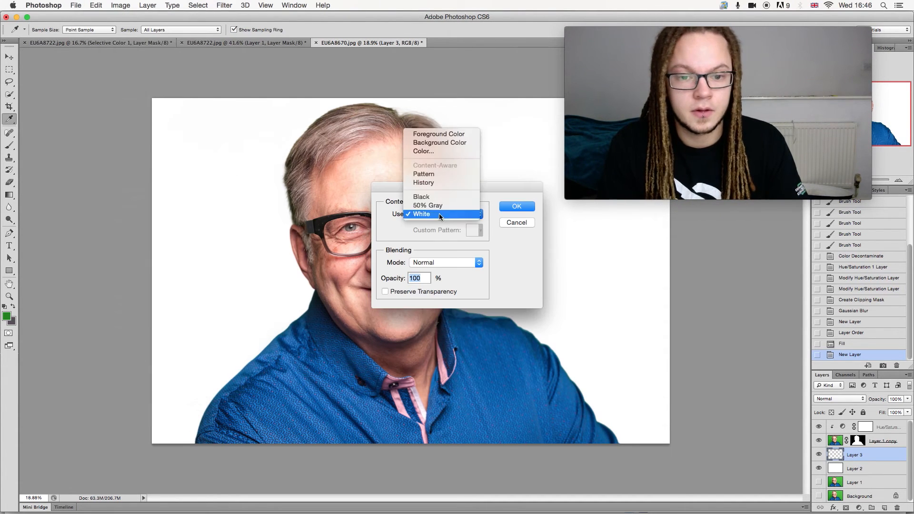
click(443, 197)
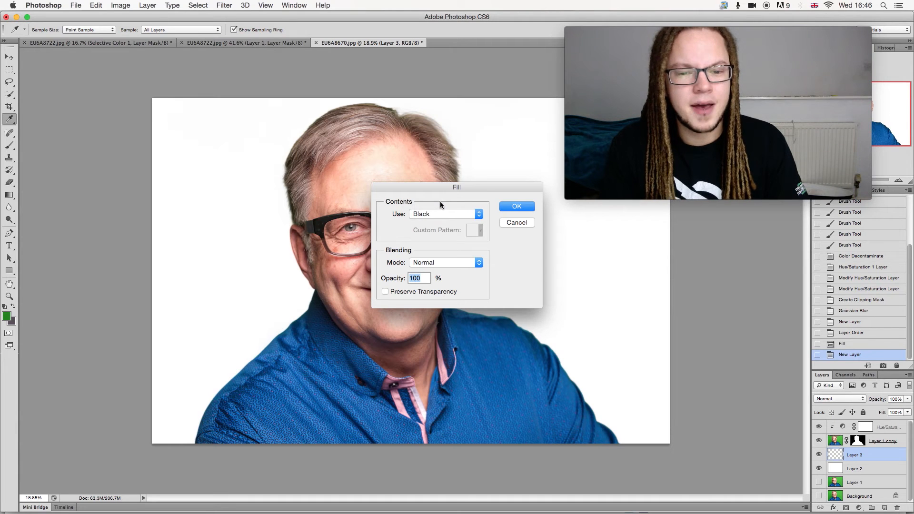
click(517, 206)
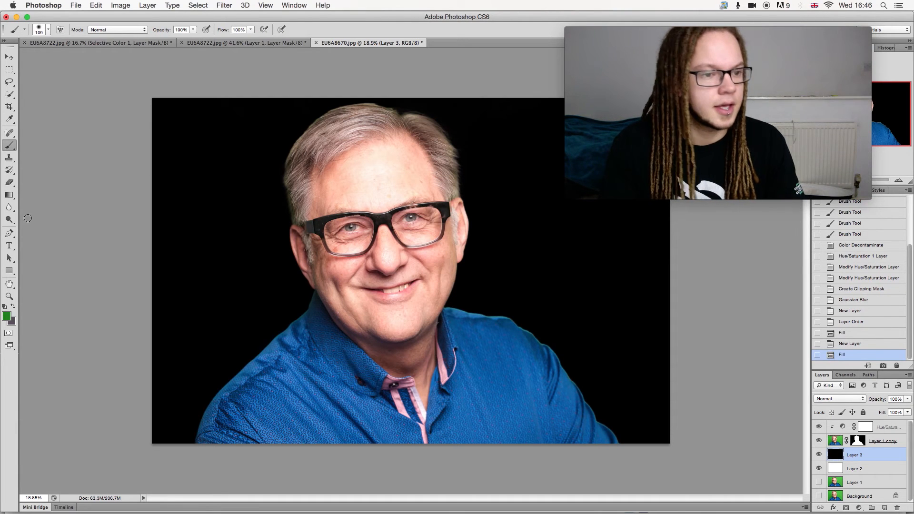
Add a layer mask to the black layer and draw a radial black-to-white gradient from the image centre to its left edge
click(846, 507)
key(d)
click(12, 196)
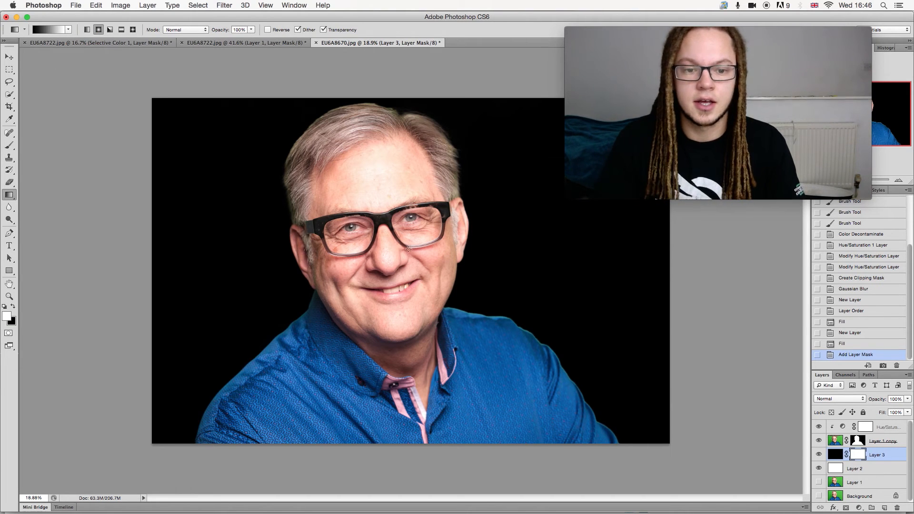
drag(405, 273, 148, 271)
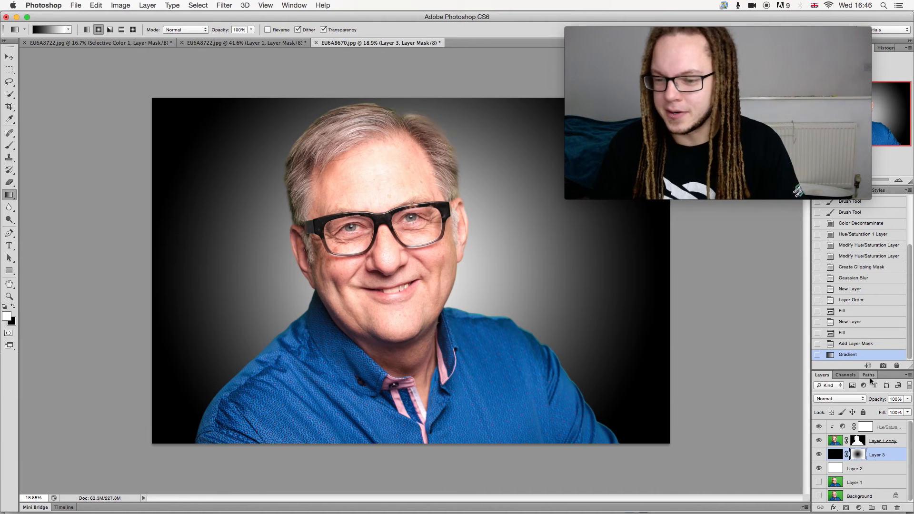
Lower the black vignette layer's opacity to 43% and toggle its visibility to compare the background
drag(880, 403, 855, 408)
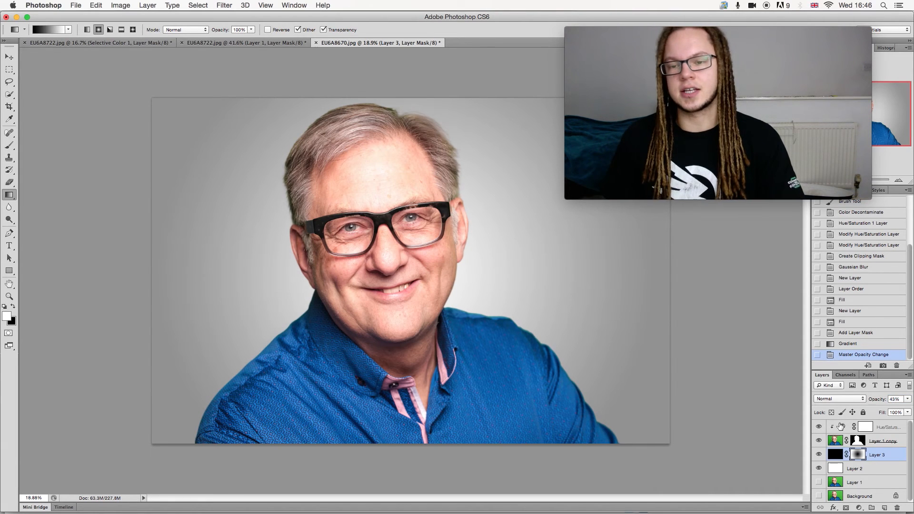
click(819, 455)
click(820, 455)
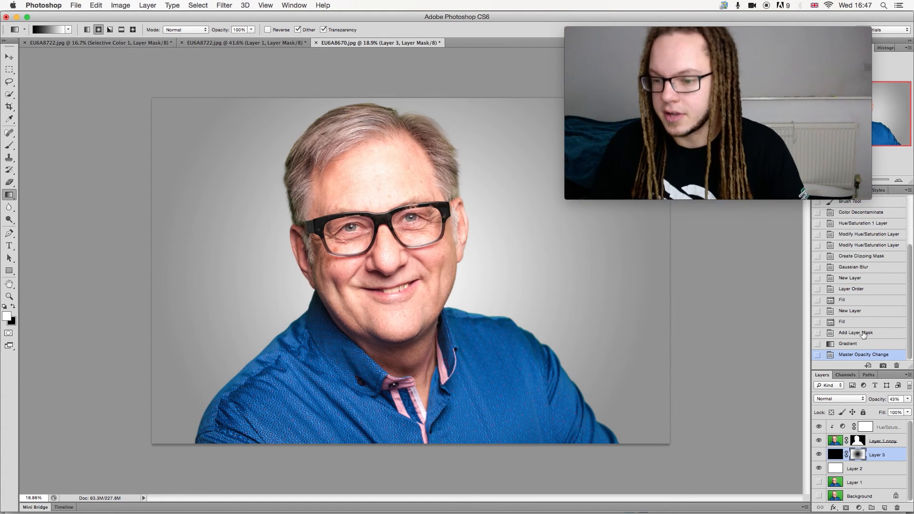
Show only the original Background layer, and turn the white layer and the black vignette layer back on one by one
drag(911, 453, 911, 463)
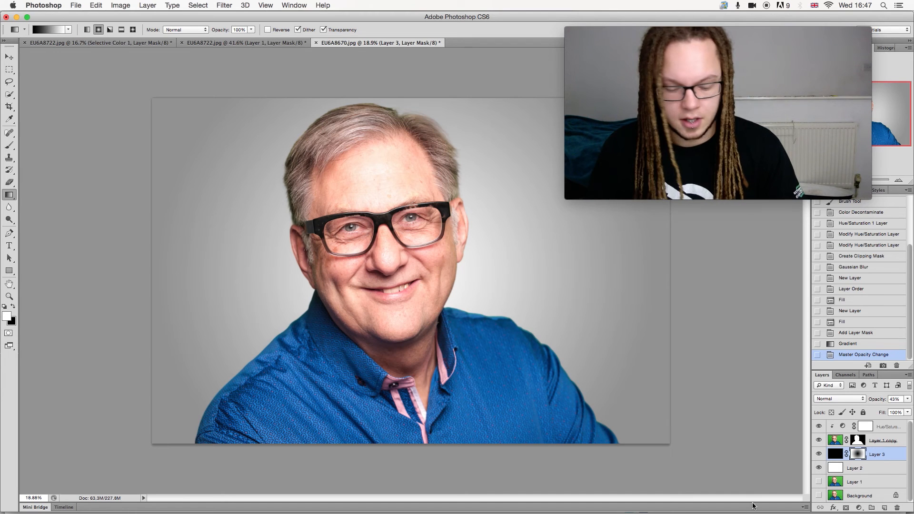
click(819, 496)
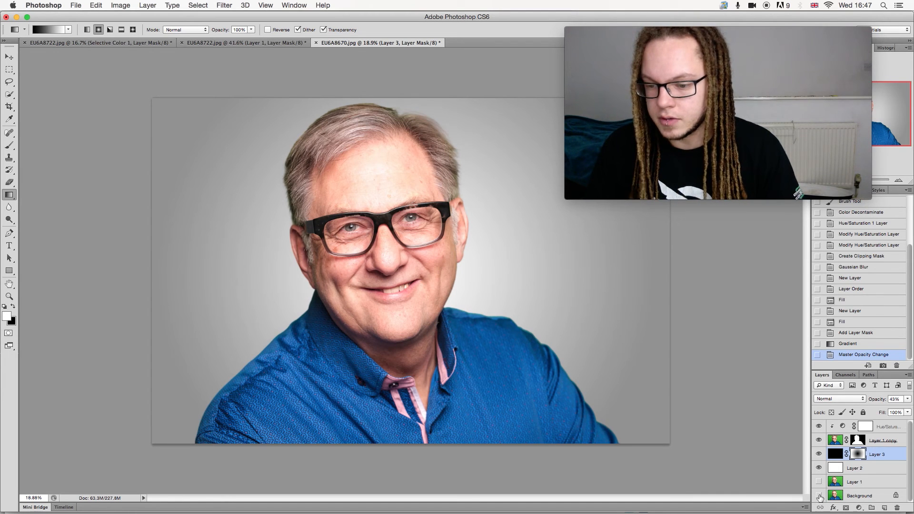
alt+click(818, 497)
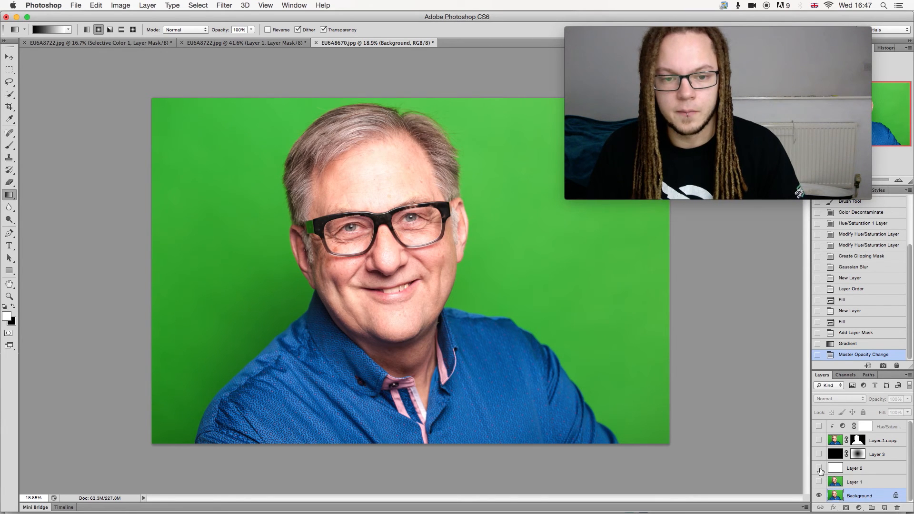
click(818, 468)
click(819, 454)
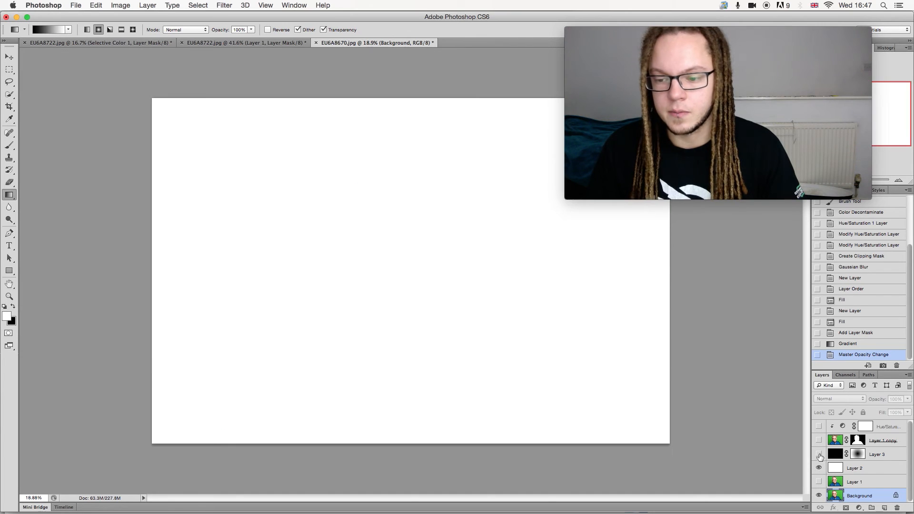